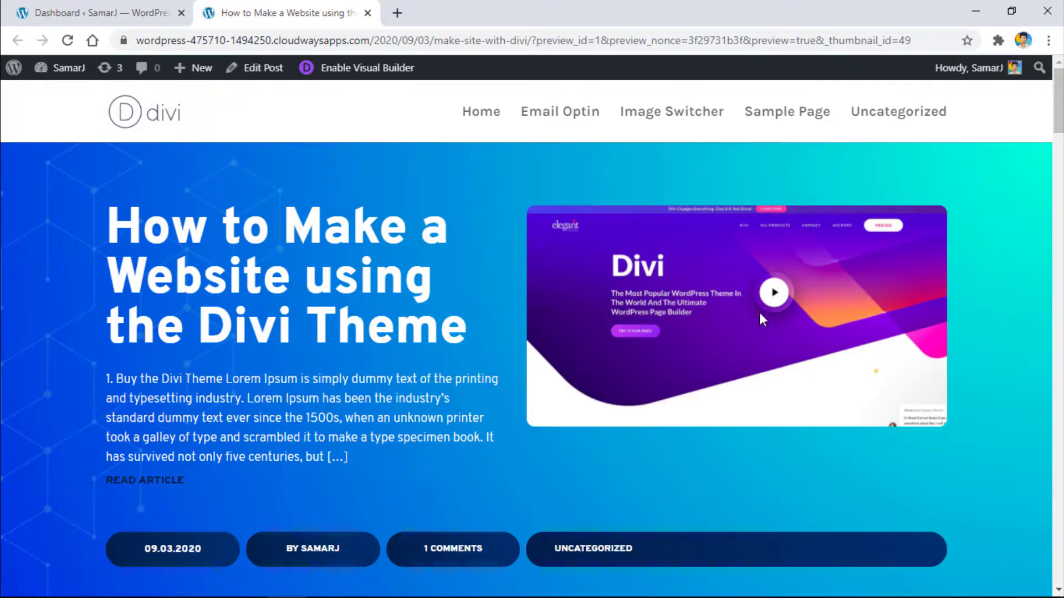
# Jump to the post's default comments area and review its single comment and Submit a Comment form
pyautogui.click(452, 551)
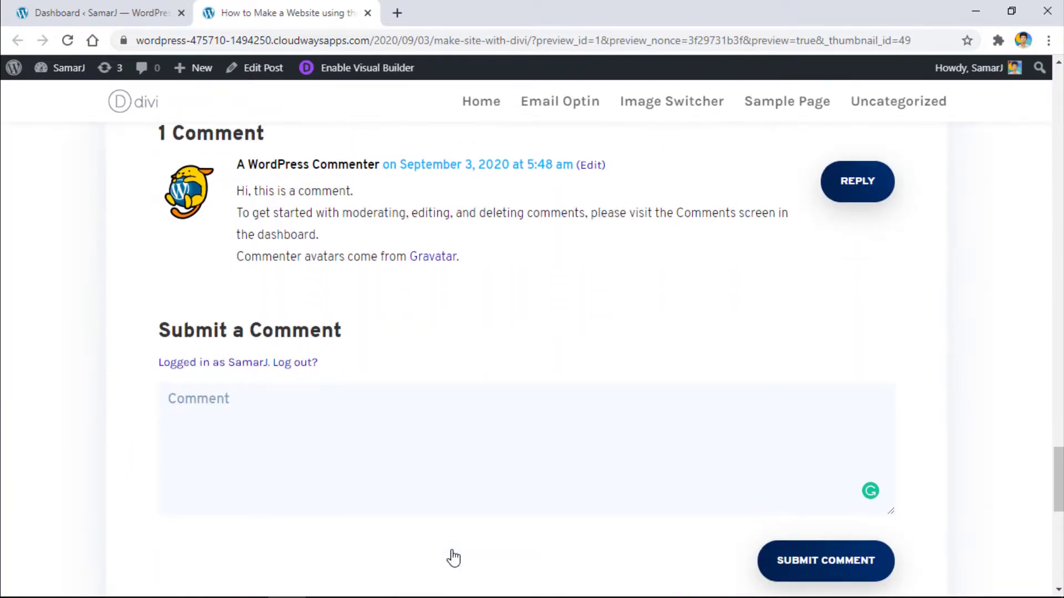
pyautogui.scroll(3, 537, 399)
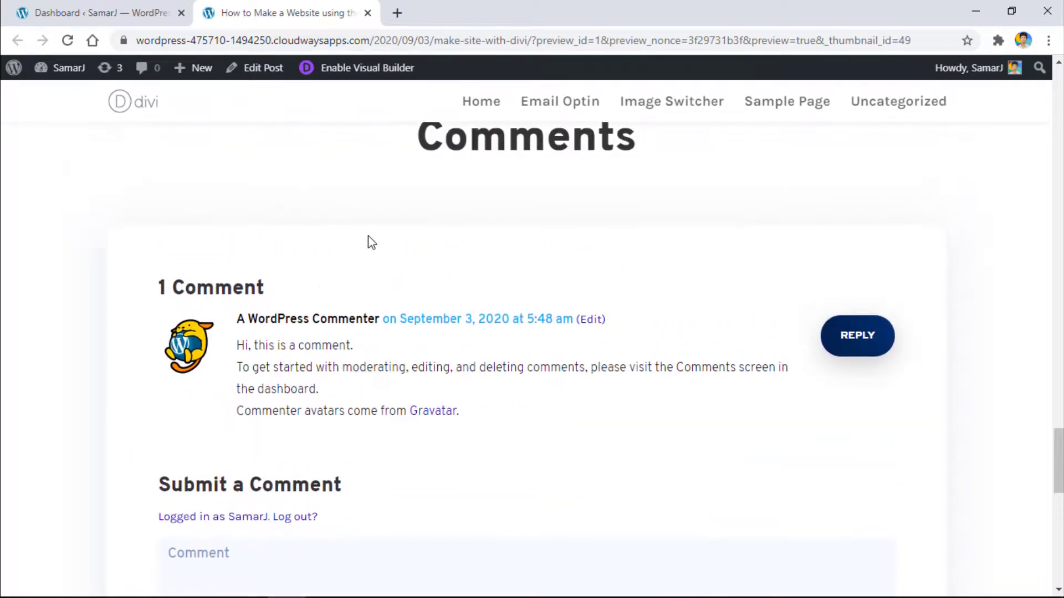
pyautogui.scroll(-4, 367, 240)
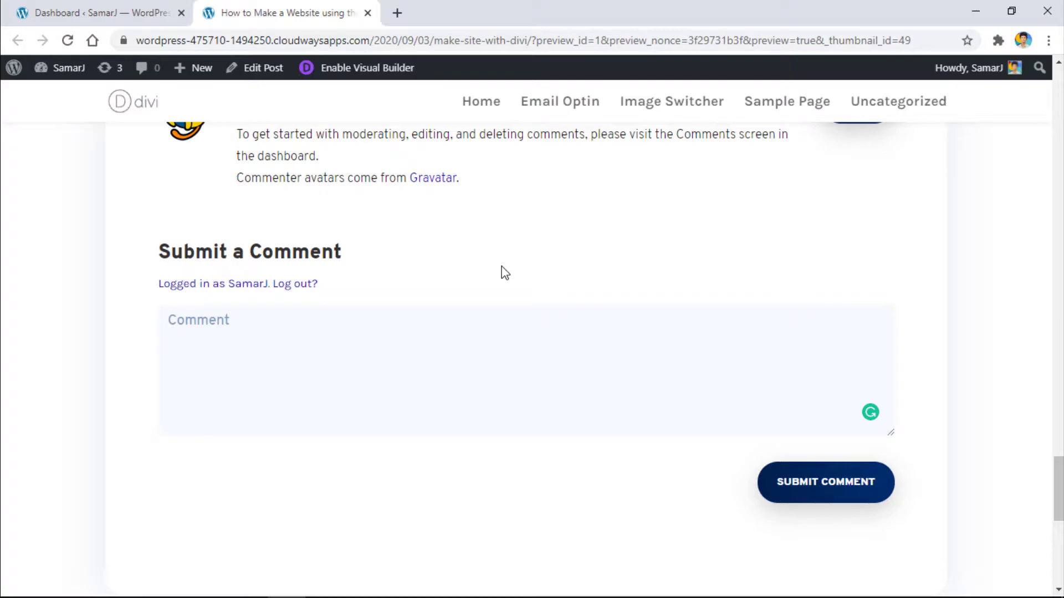
pyautogui.scroll(3, 505, 273)
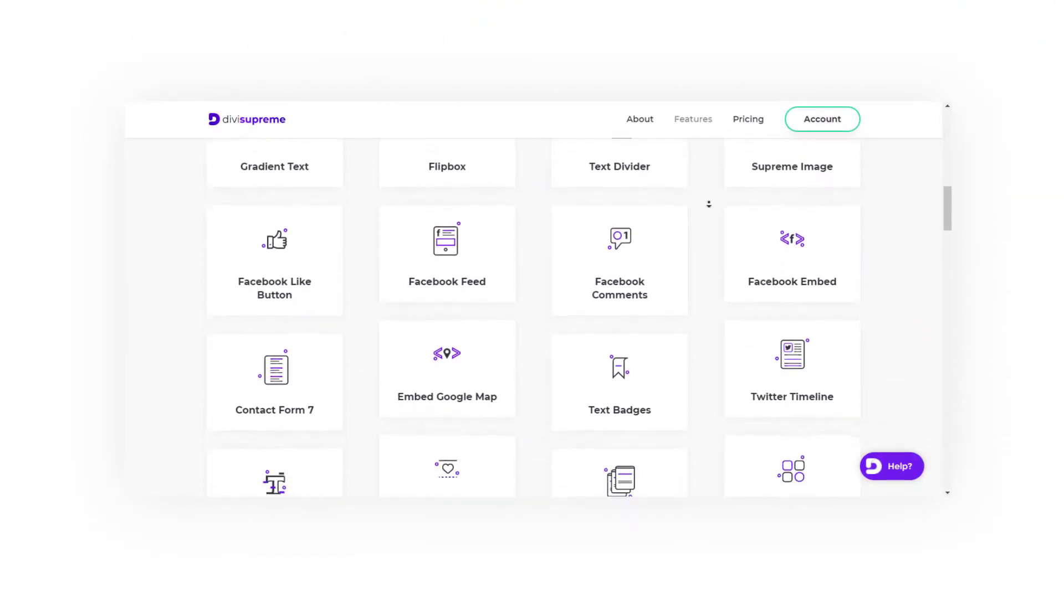
pyautogui.scroll(-7, 709, 205)
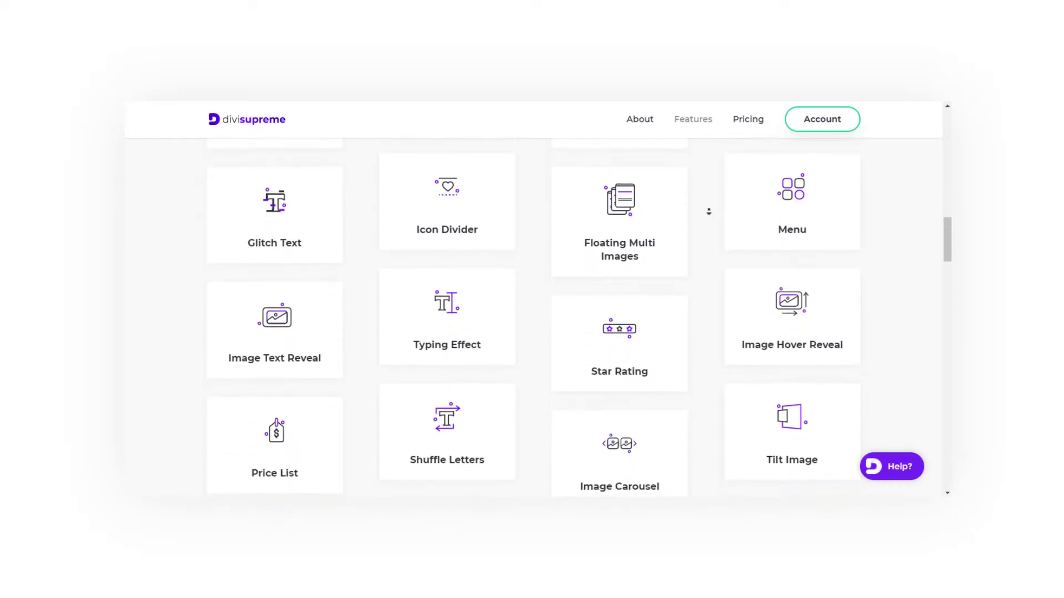
pyautogui.scroll(-8, 708, 211)
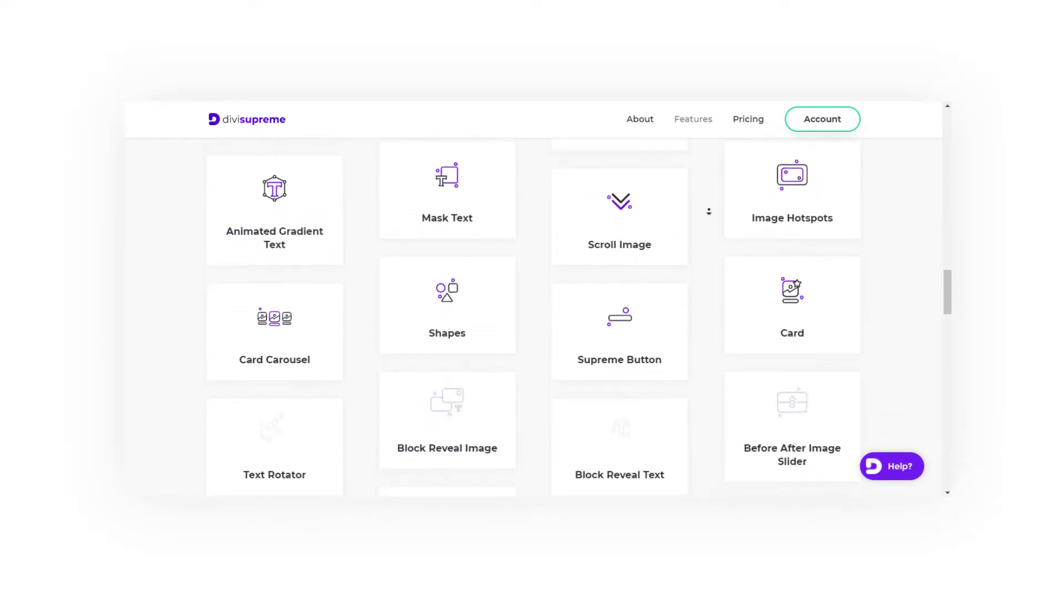
pyautogui.scroll(-8, 708, 211)
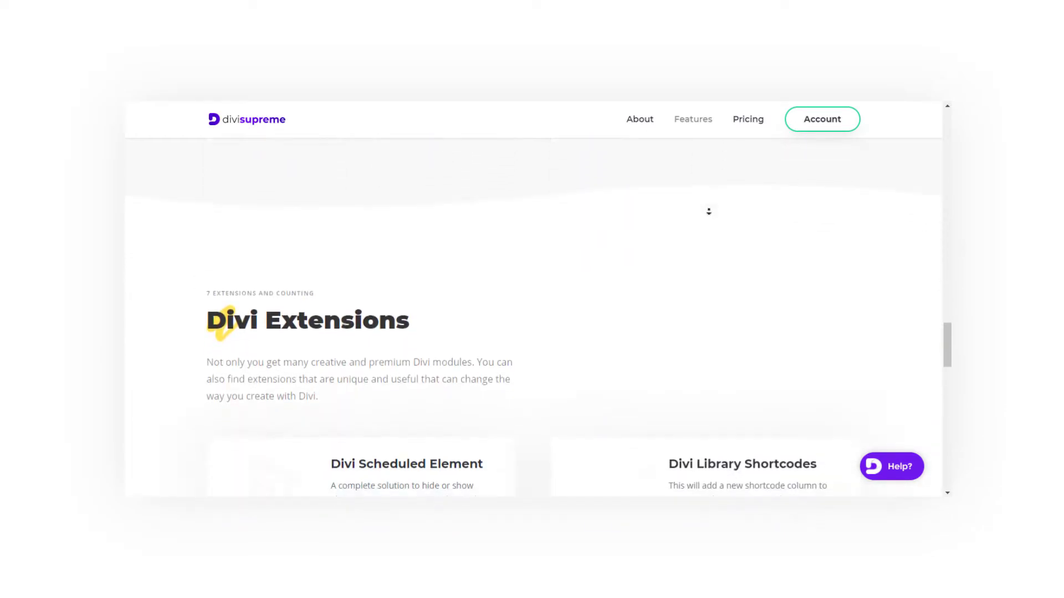
pyautogui.scroll(-6, 708, 212)
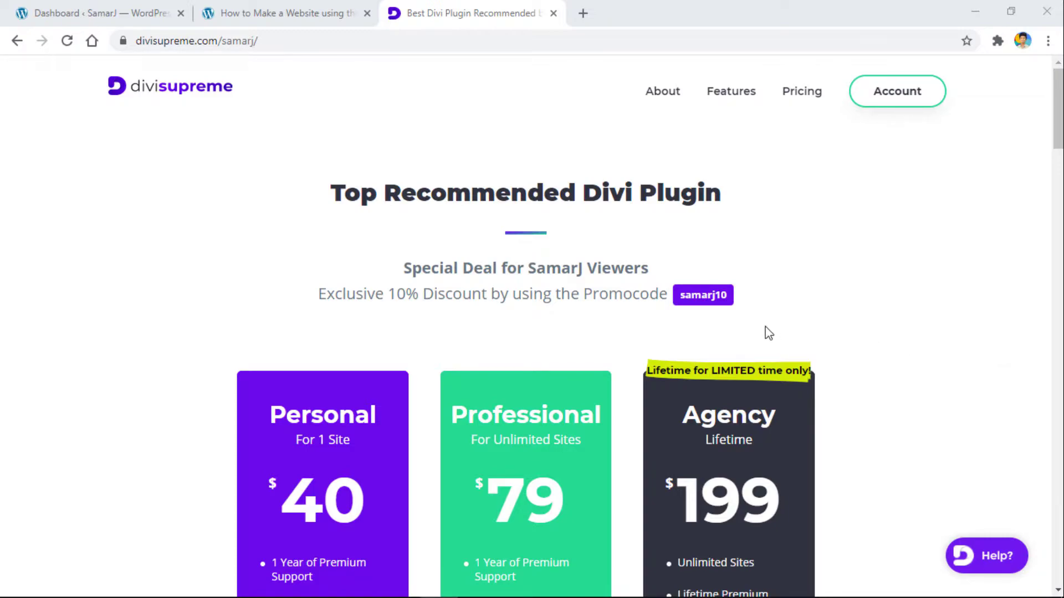
pyautogui.doubleClick(692, 294)
pyautogui.click(706, 315)
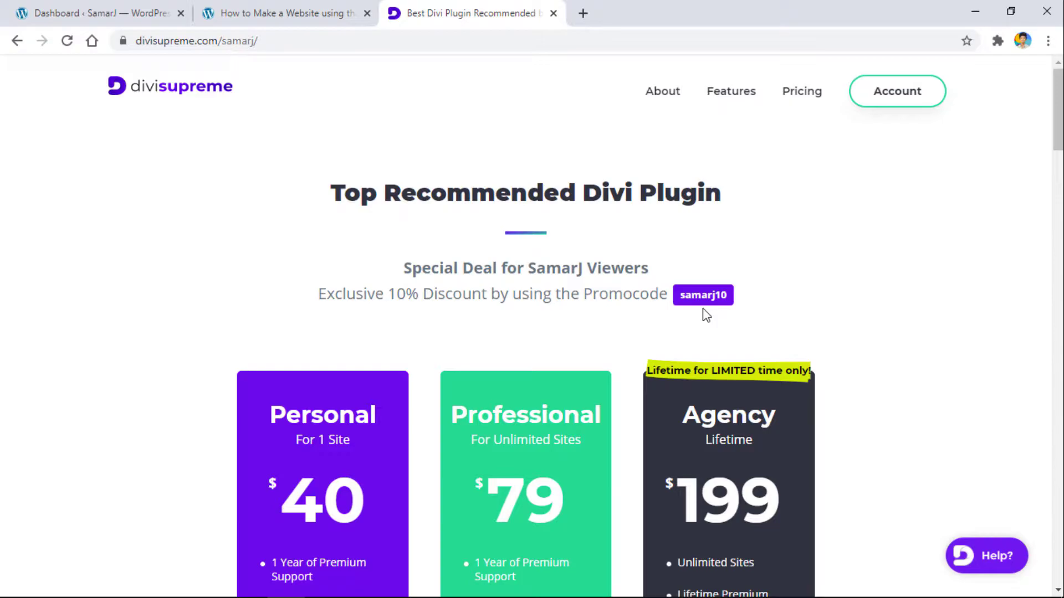
# Close the Divi Supreme tab and open the Theme Builder's All Posts body layout
pyautogui.click(553, 12)
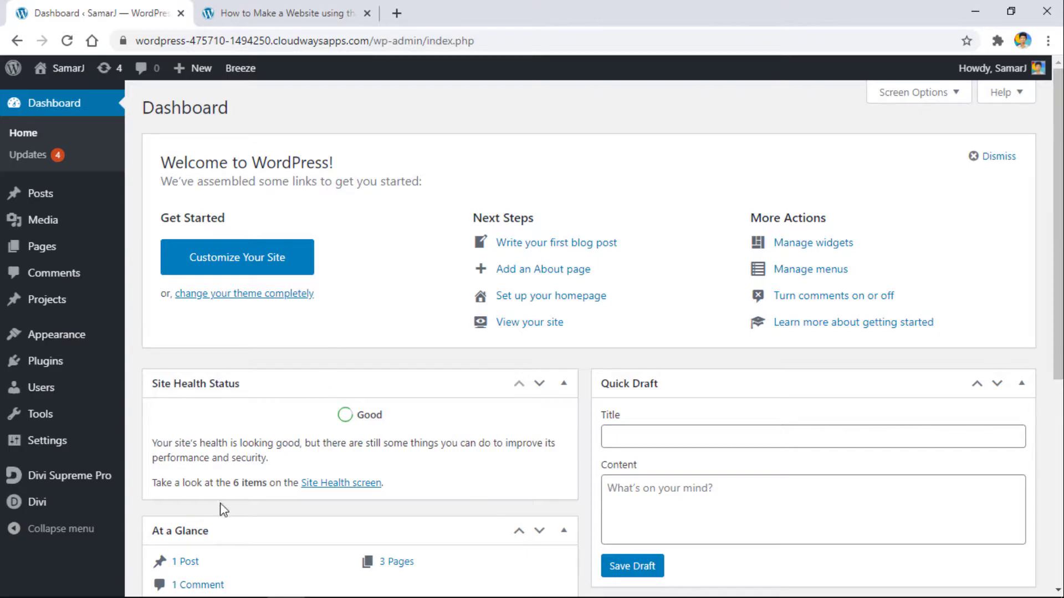
pyautogui.moveTo(77, 513)
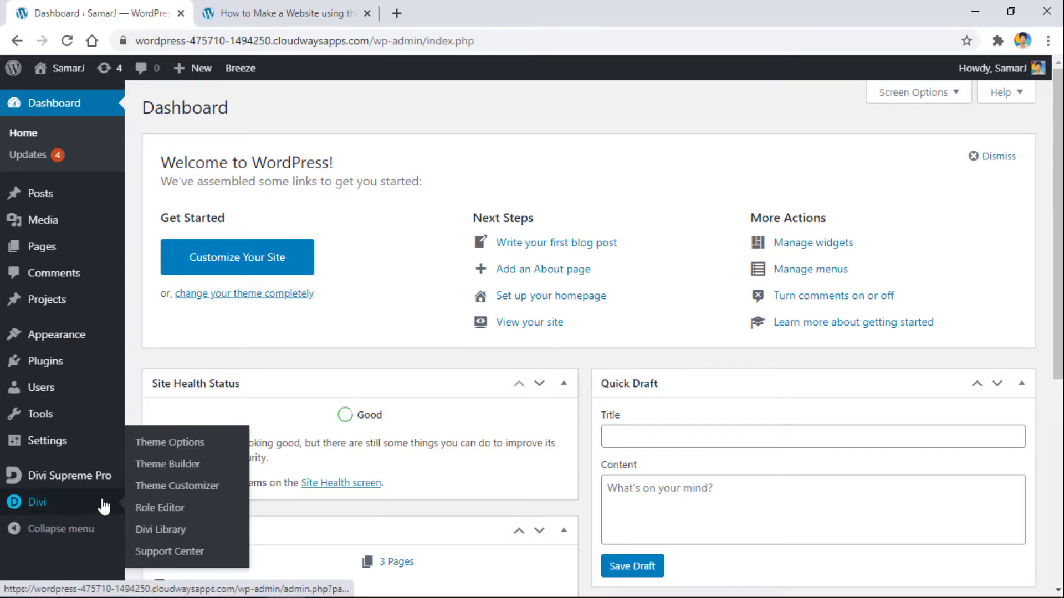
pyautogui.click(165, 468)
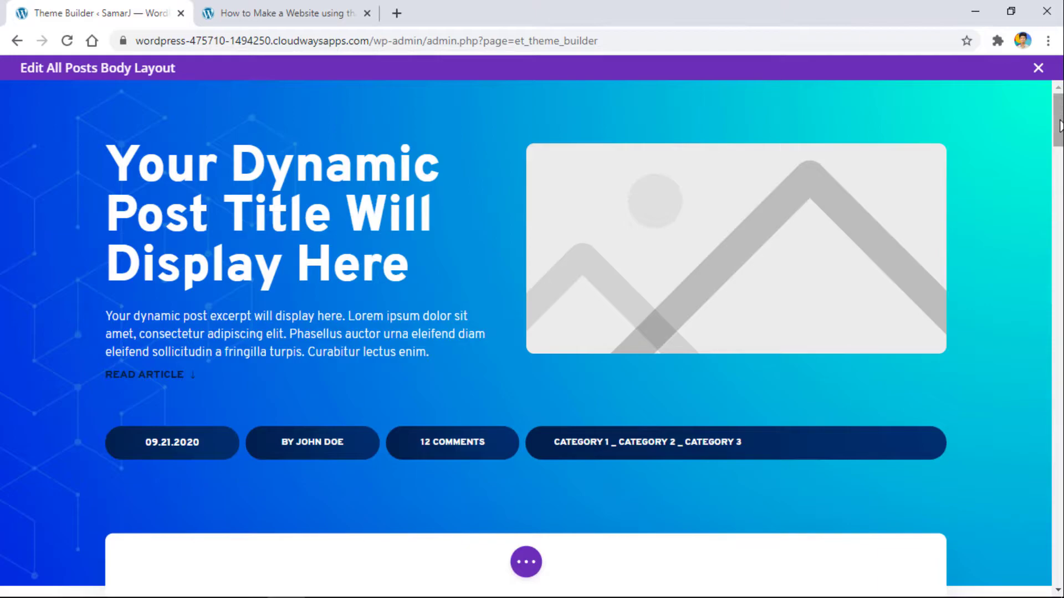
# Delete the default comments module from the post body layout
pyautogui.moveTo(1059, 120); pyautogui.dragTo(1058, 512)
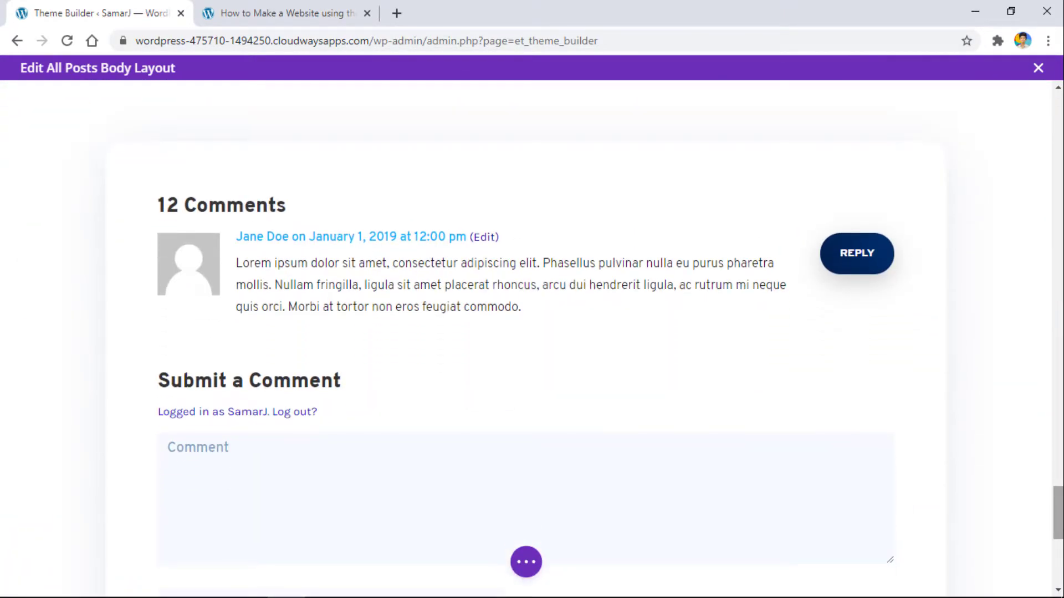
pyautogui.moveTo(531, 250)
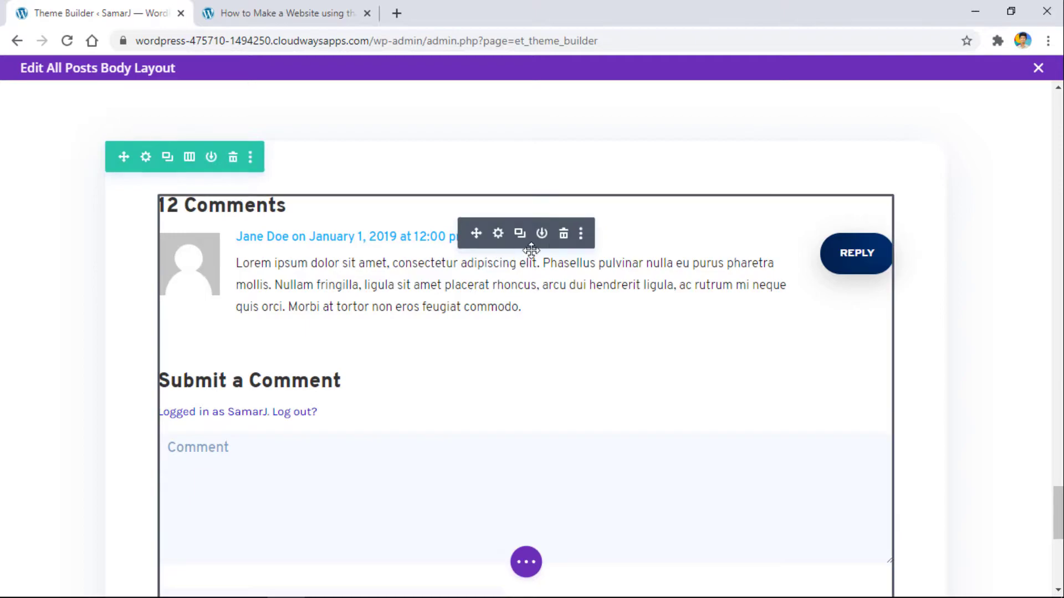
pyautogui.click(563, 235)
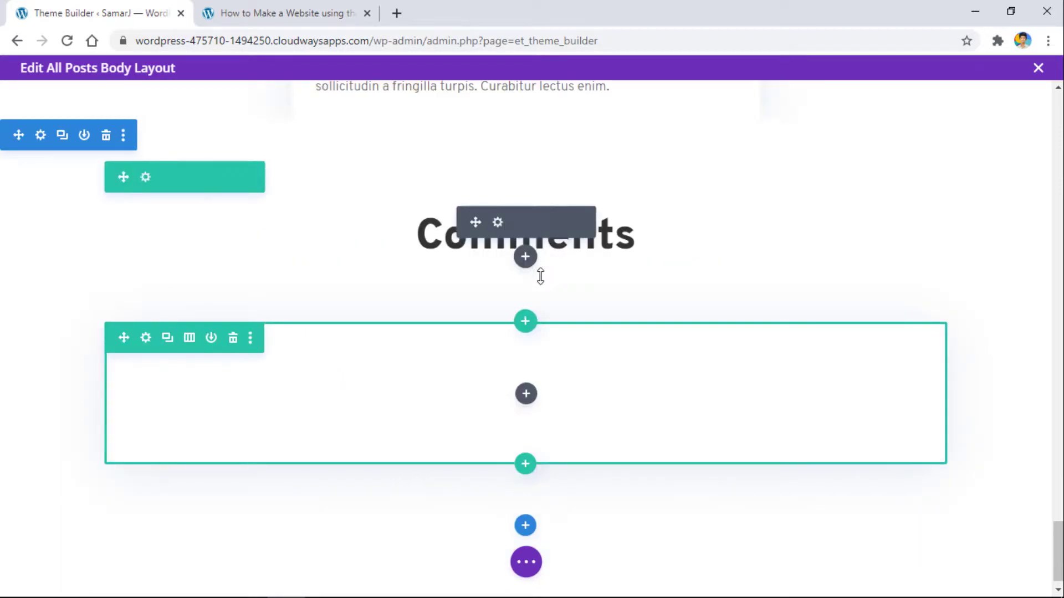
# Add a Supreme Facebook Comments module to the empty row, found by searching 'facebook'
pyautogui.click(525, 409)
pyautogui.write('facebook')
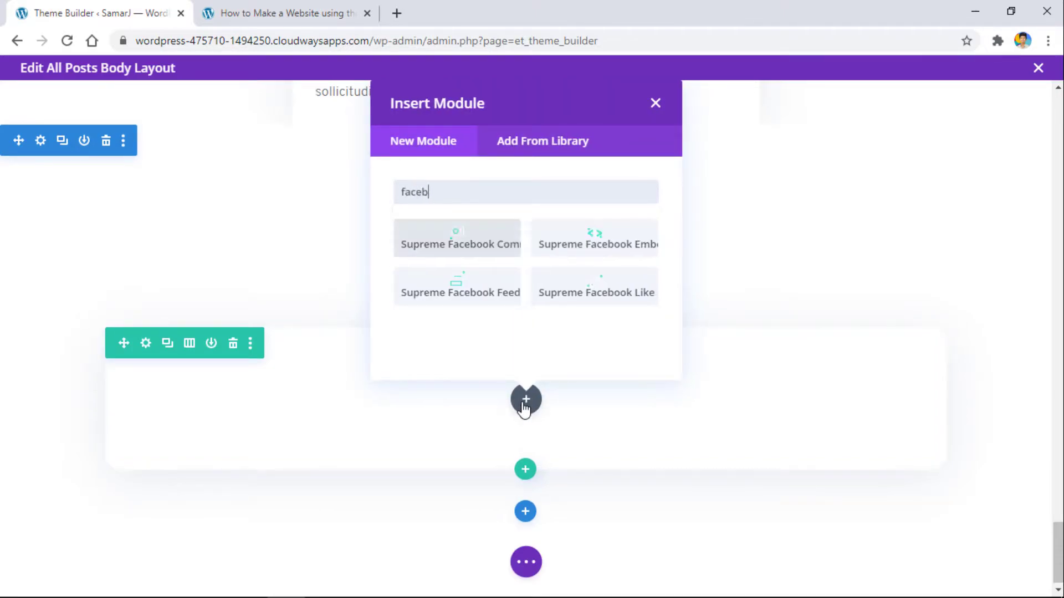
pyautogui.click(483, 348)
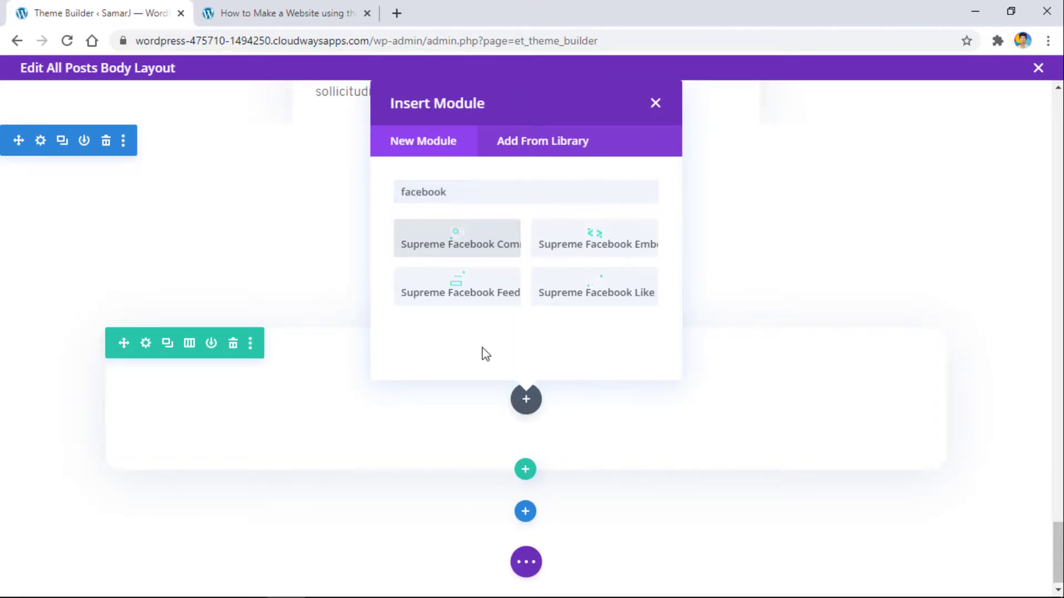
pyautogui.click(490, 251)
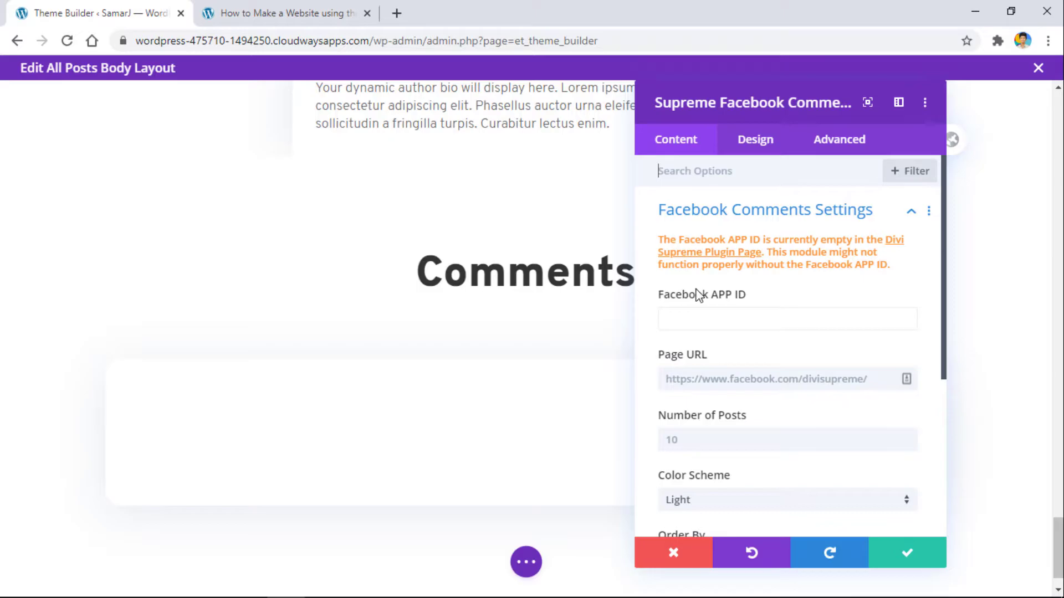
# Verify the Facebook APP ID in Divi Supreme Pro's social settings, then return to the layout
pyautogui.click(743, 256)
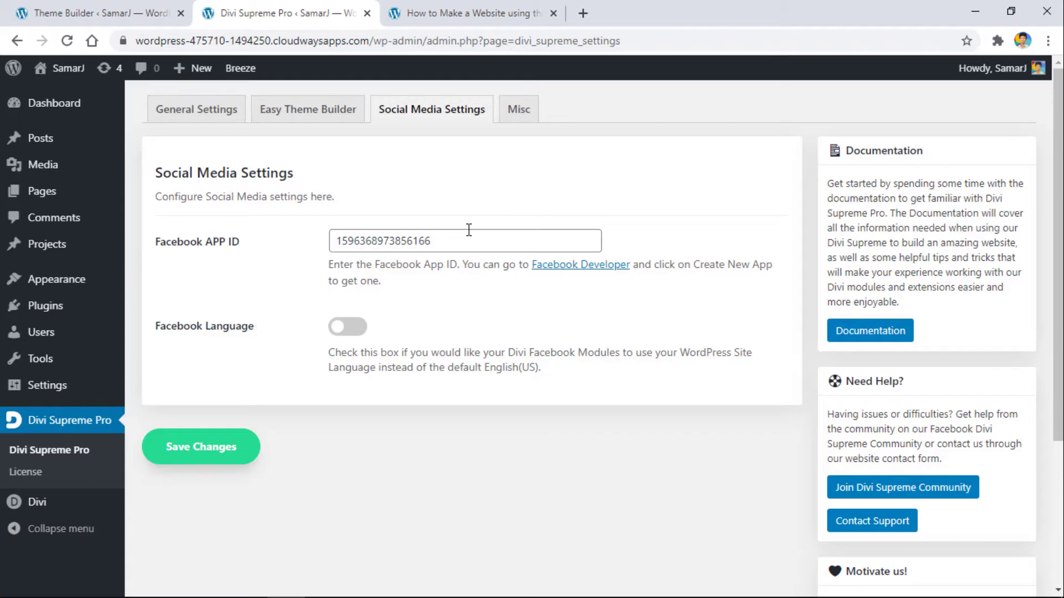
pyautogui.click(48, 11)
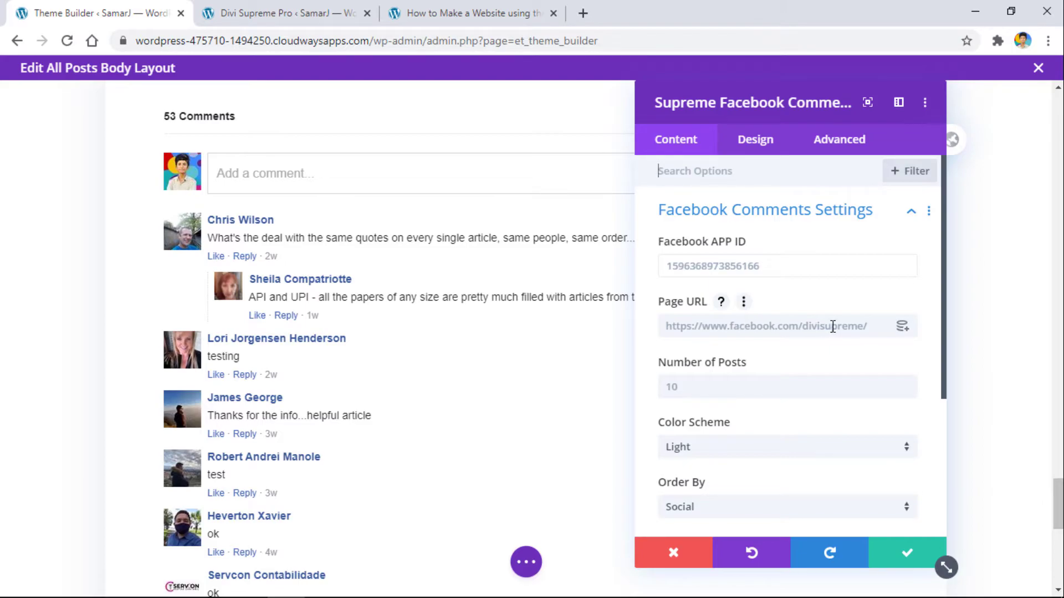
# Set the Facebook Comments module's Page URL to the dynamic Current Post Link
pyautogui.click(900, 333)
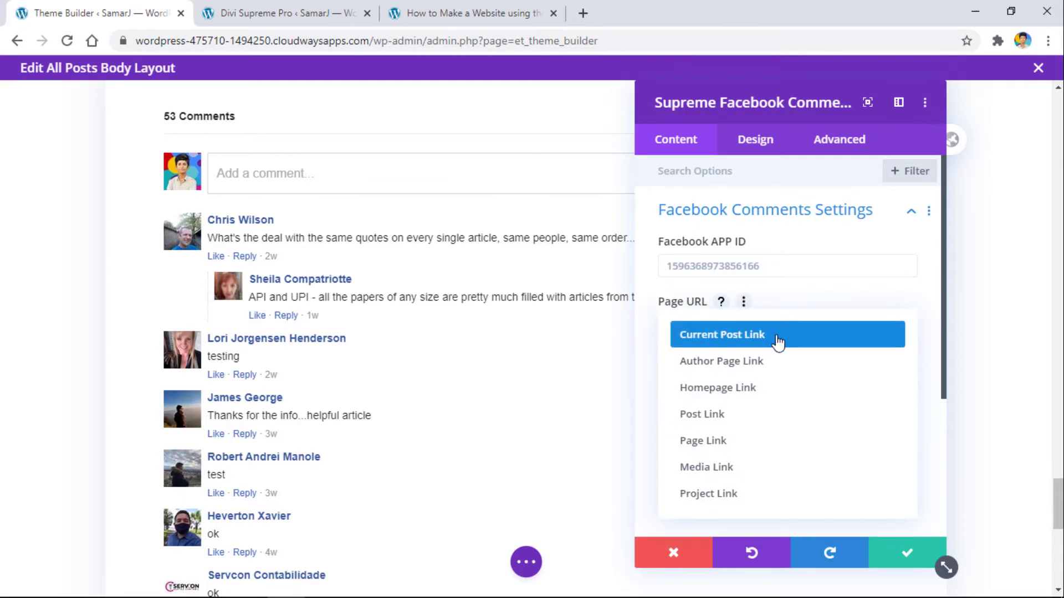
pyautogui.click(779, 342)
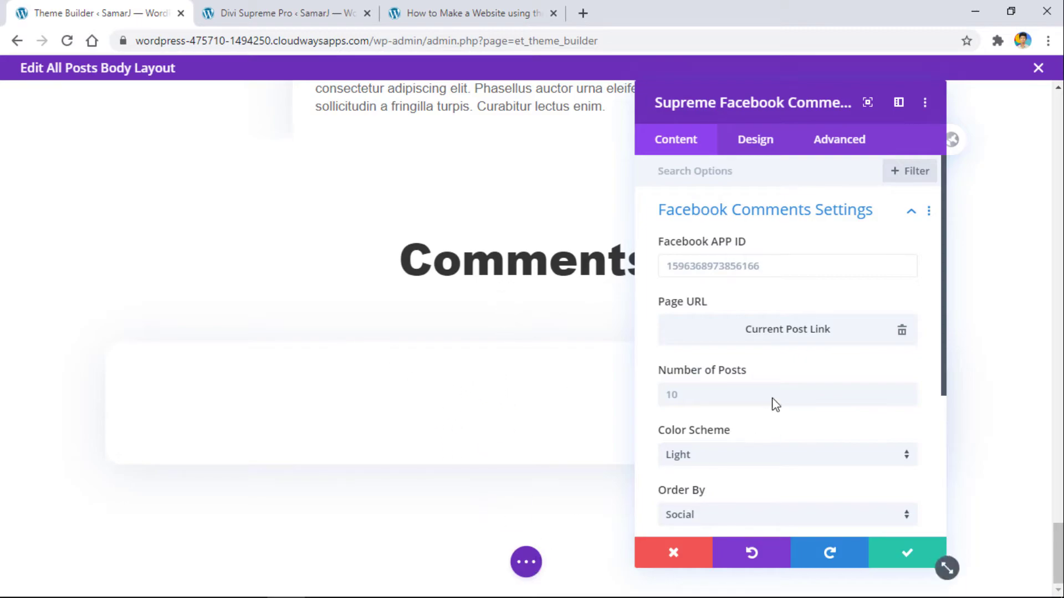
pyautogui.scroll(-3, 775, 404)
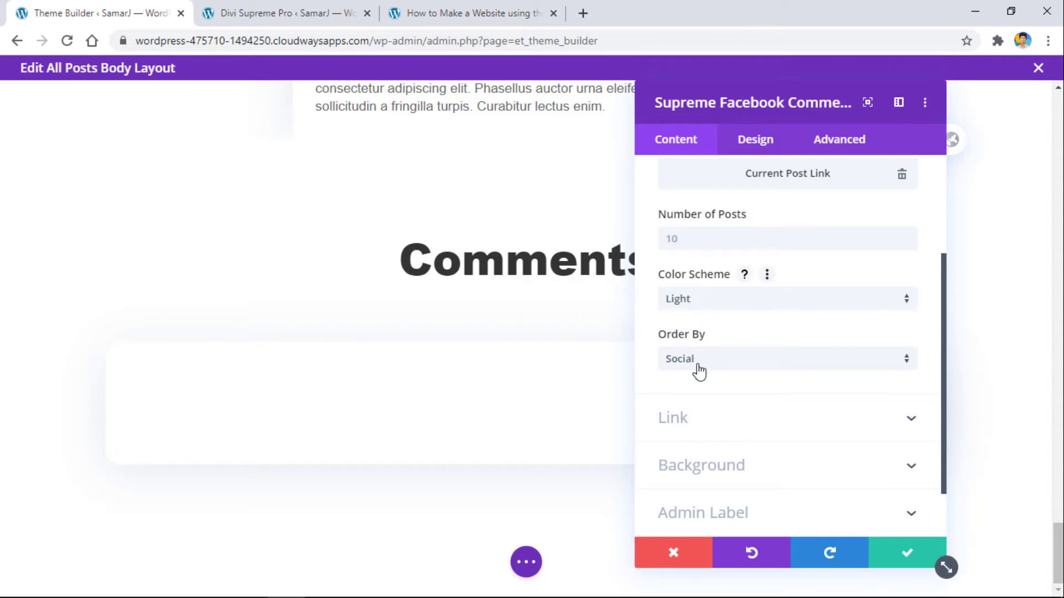
# Save the post body layout and return to the post preview
pyautogui.click(526, 561)
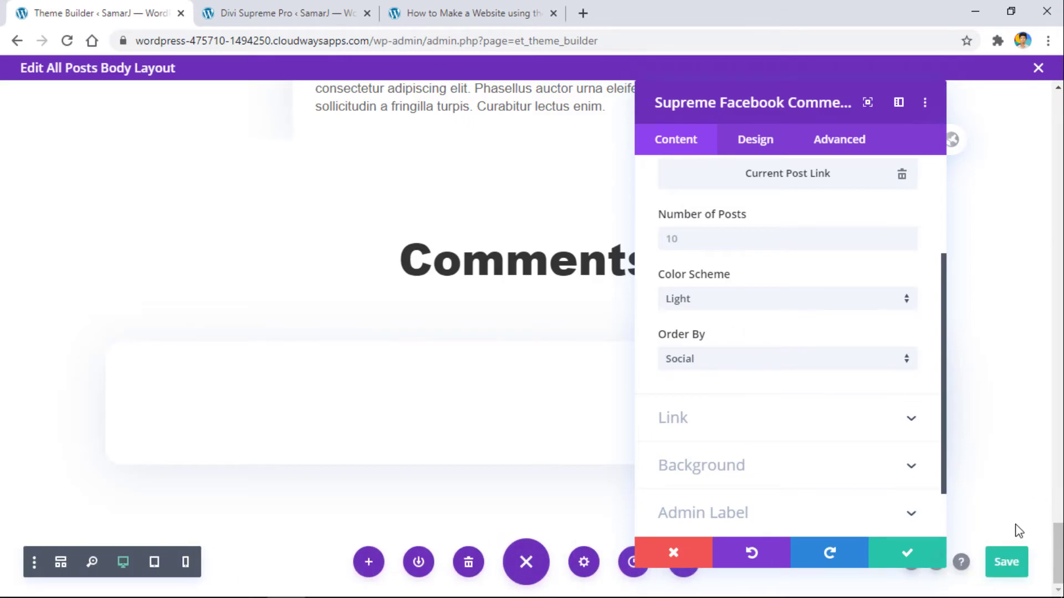
pyautogui.click(1007, 562)
pyautogui.click(496, 11)
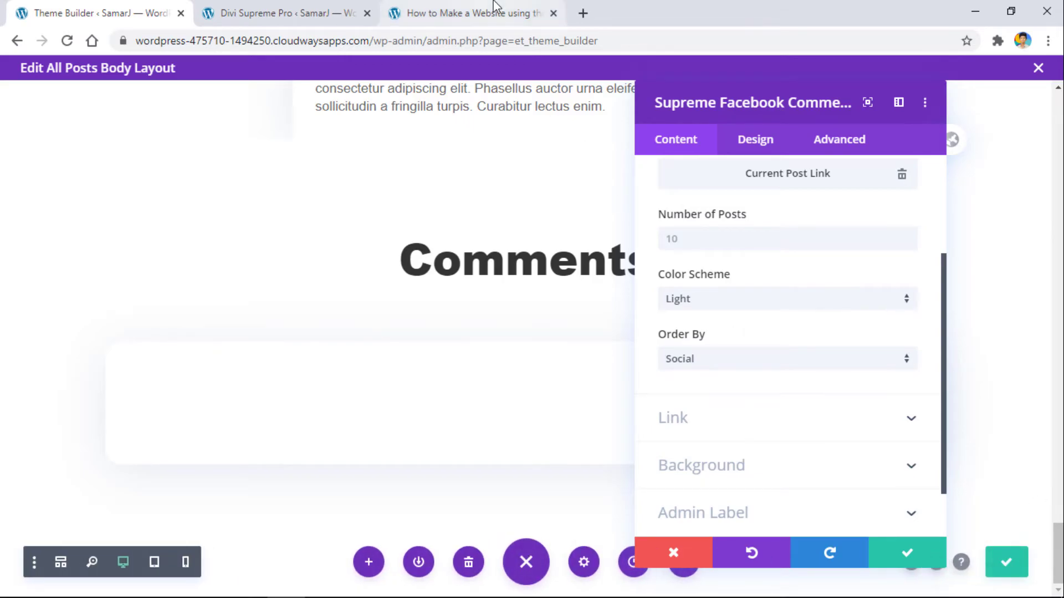
pyautogui.scroll(5, 608, 251)
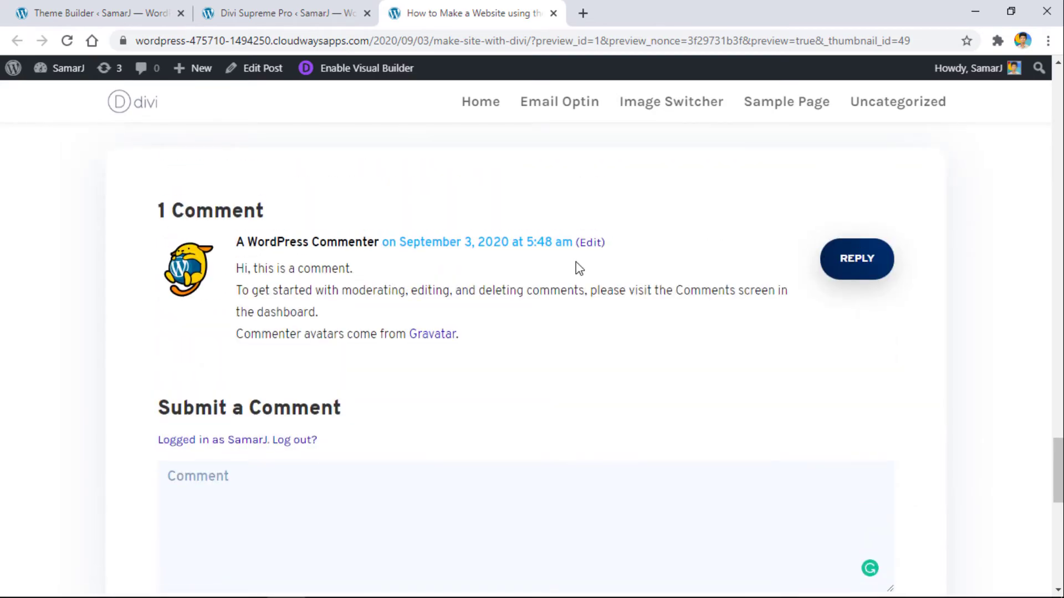
# Reload the post preview so the Facebook Comments box appears showing 0 Comments
pyautogui.press('F5')
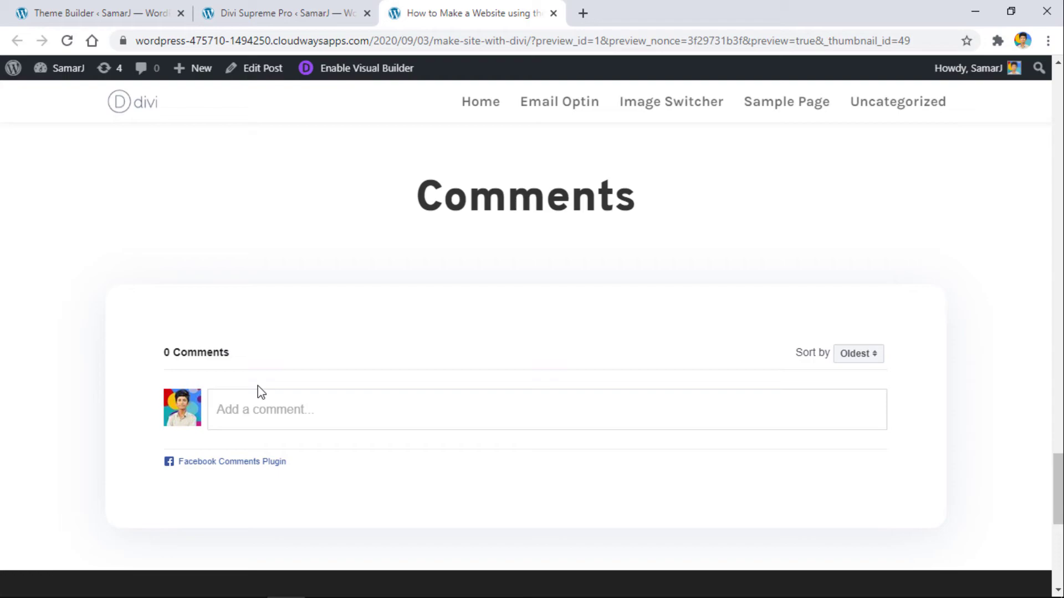
# Post the Facebook comment 'Very Great Article, Easy to Follow!' on the live post
pyautogui.click(272, 397)
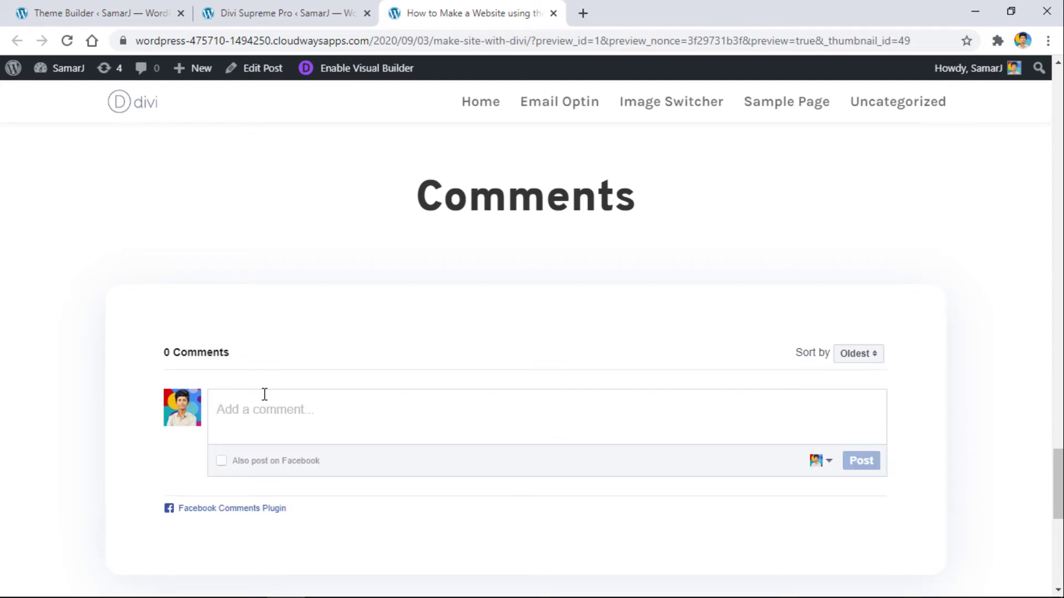
pyautogui.write('Very Great Article, Easy to Follow!')
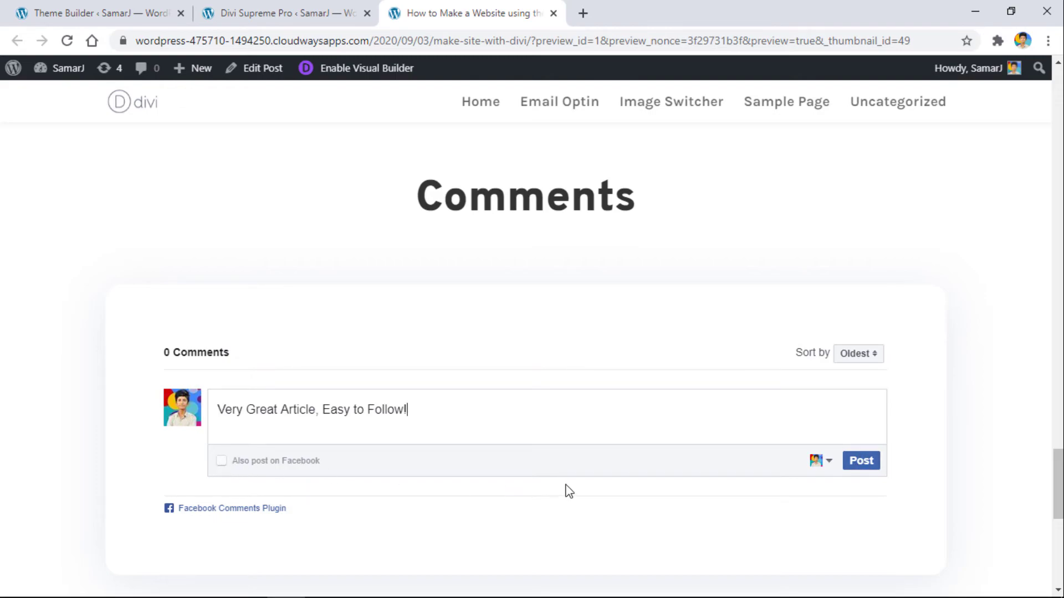
pyautogui.click(857, 472)
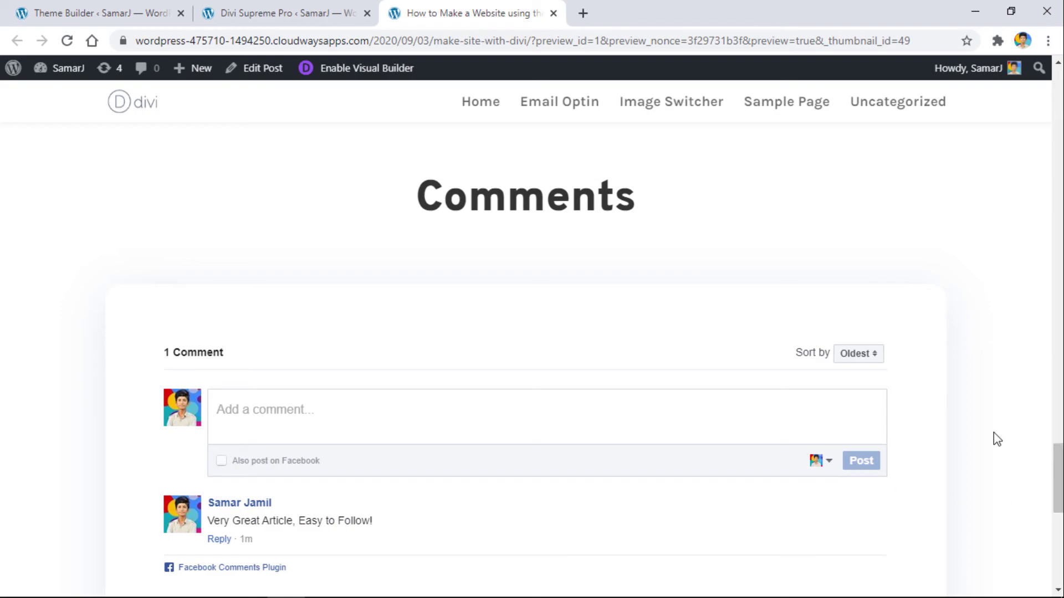
pyautogui.scroll(-3, 993, 433)
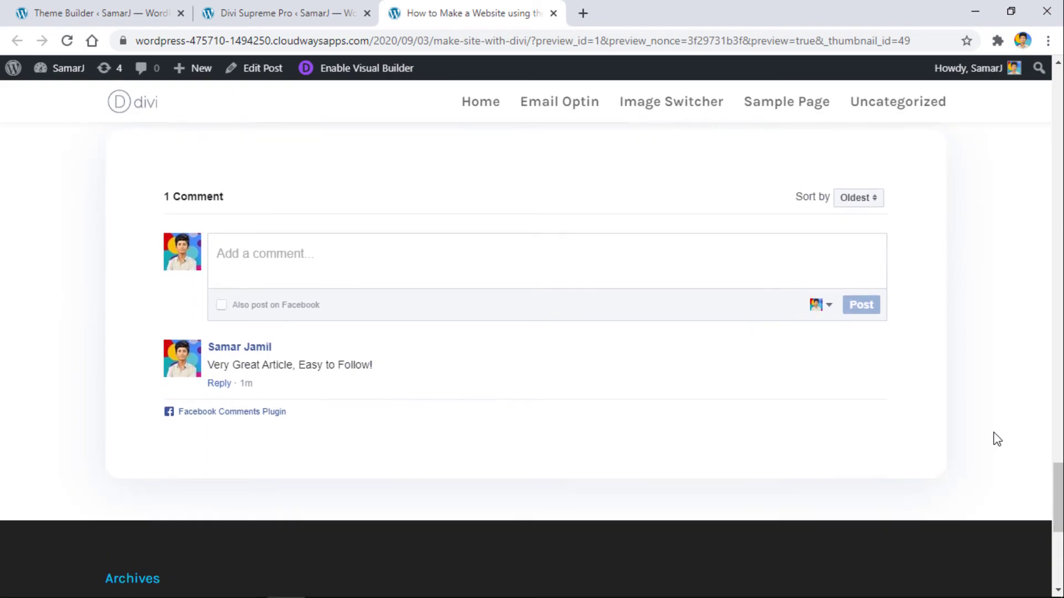